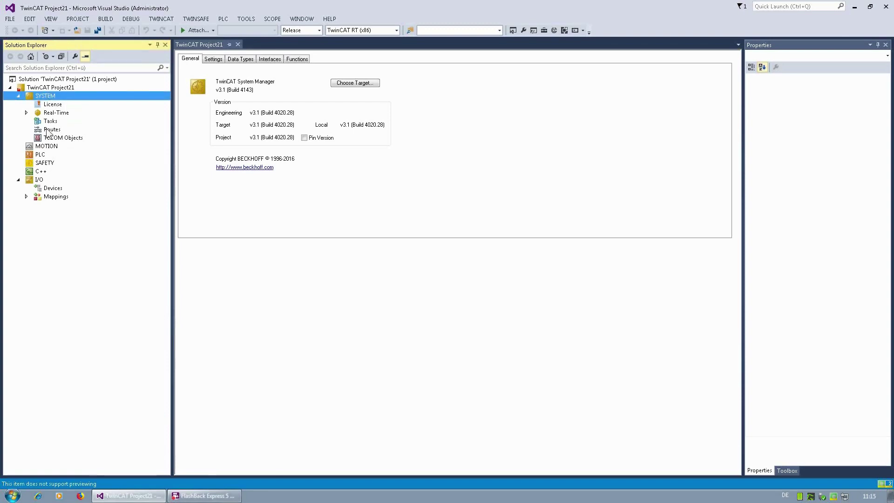
Step: Insert an EtherCAT Master under the I/O devices with the target type limited to PC only
{"action": "left_click", "coordinate": [53, 188]}
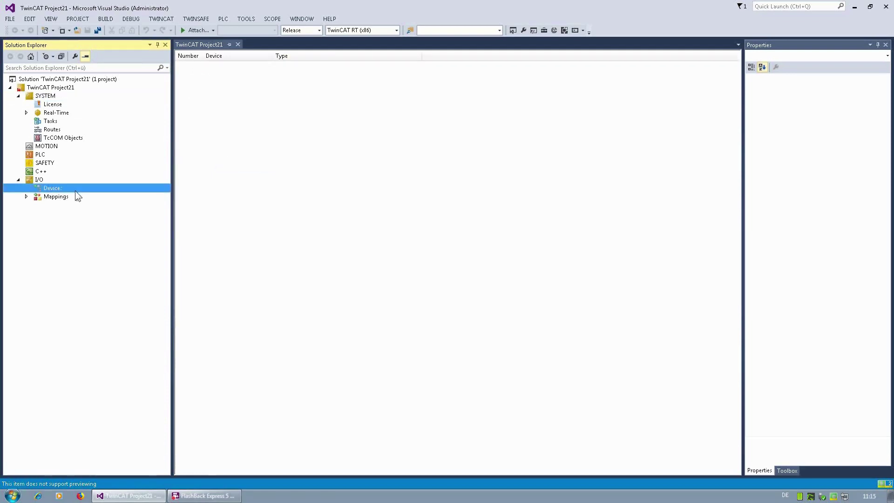
{"action": "key", "text": "Insert"}
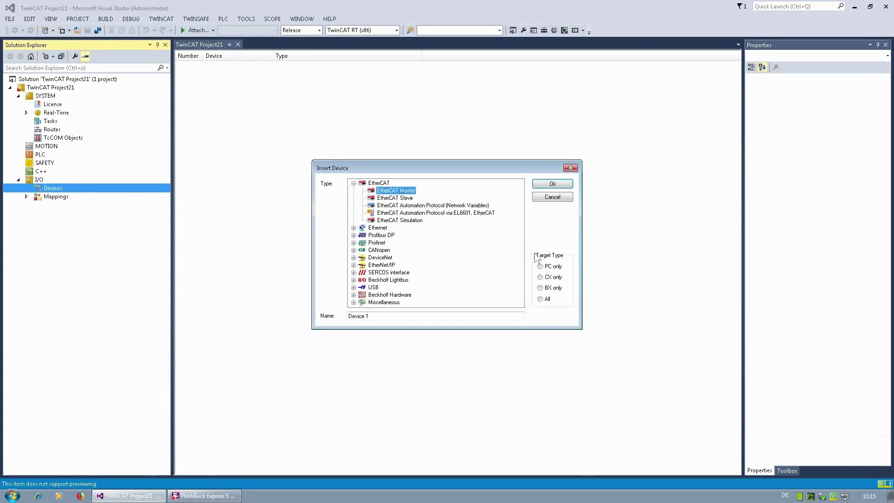
{"action": "left_click", "coordinate": [541, 267]}
{"action": "left_click", "coordinate": [553, 184]}
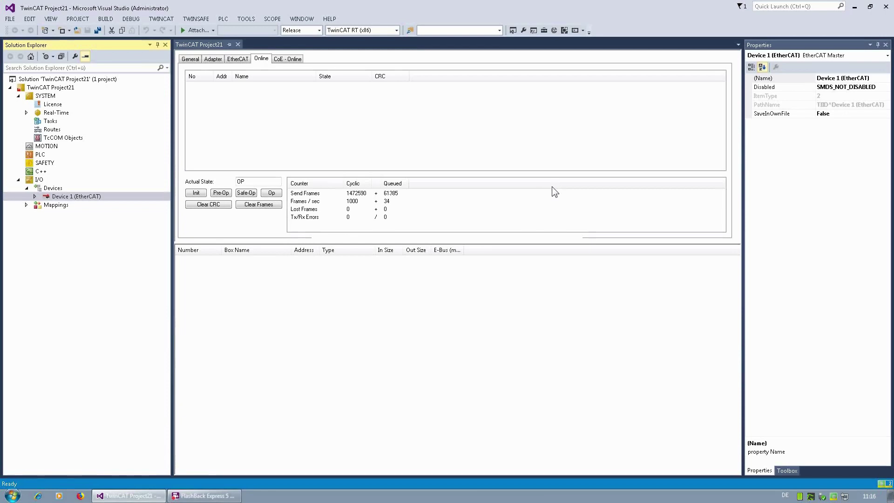
Step: Insert the first Kuebler Sendix Encoder from the Kuebler GmbH device list as a box under Device 1 (EtherCAT)
{"action": "left_click", "coordinate": [35, 196]}
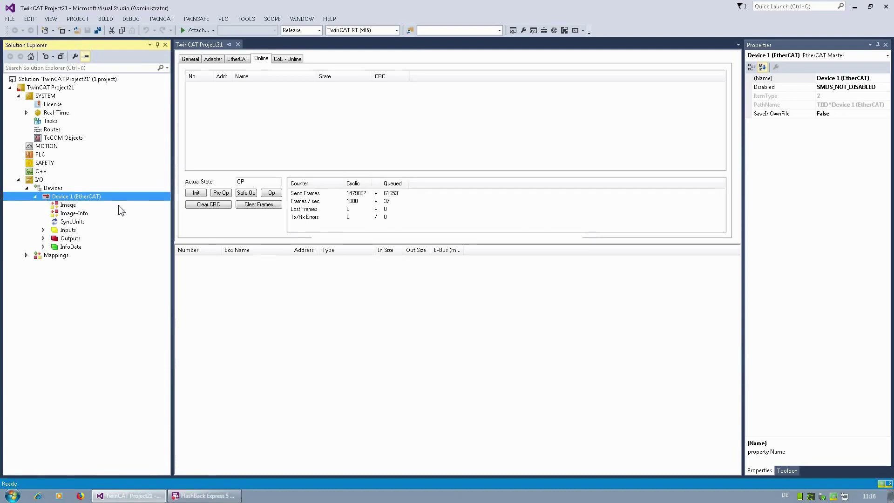
{"action": "key", "text": "Insert"}
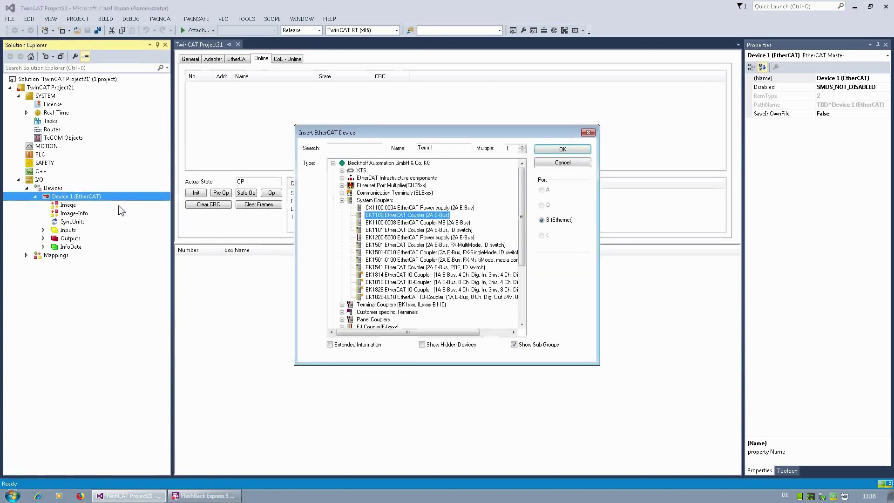
{"action": "left_click", "coordinate": [342, 200]}
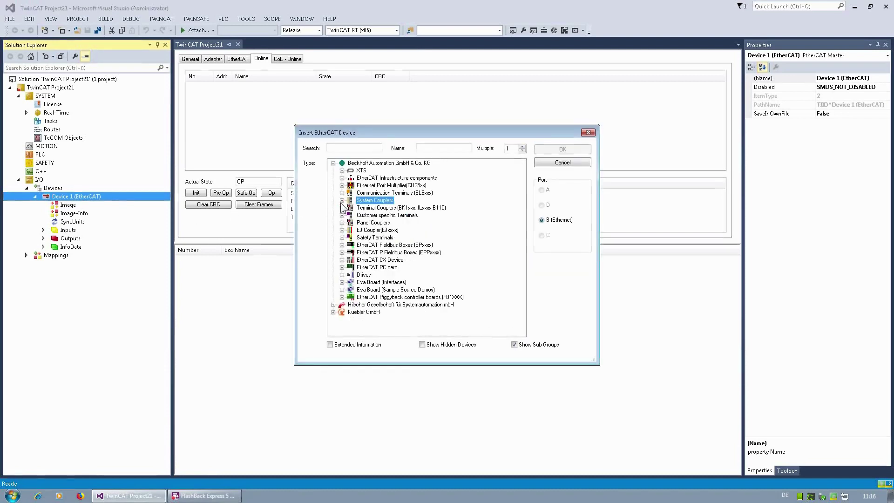
{"action": "left_click", "coordinate": [333, 163]}
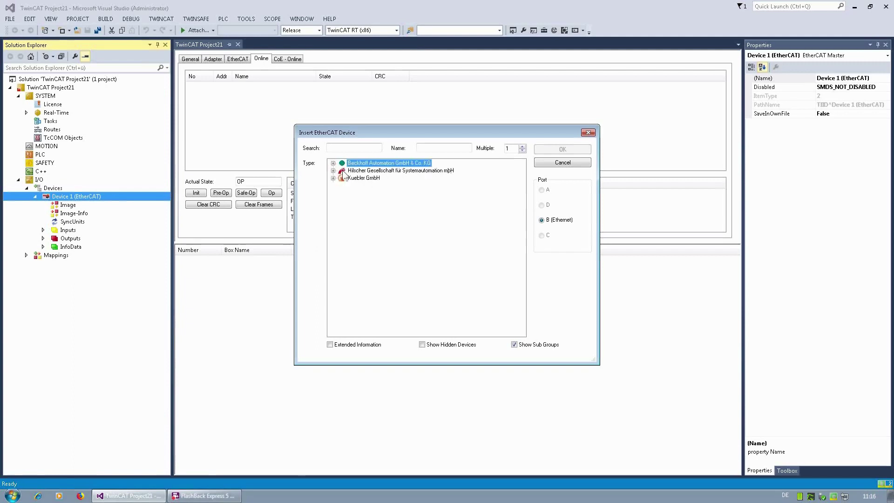
{"action": "left_click", "coordinate": [334, 178]}
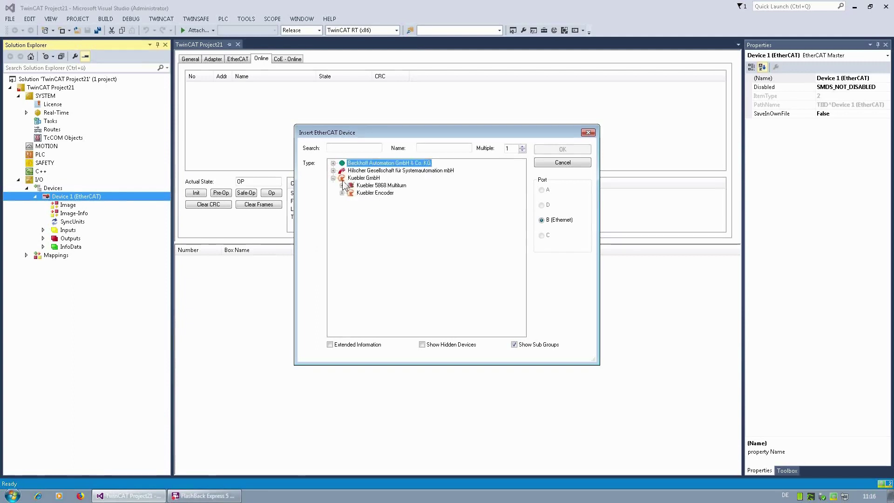
{"action": "left_click", "coordinate": [342, 192]}
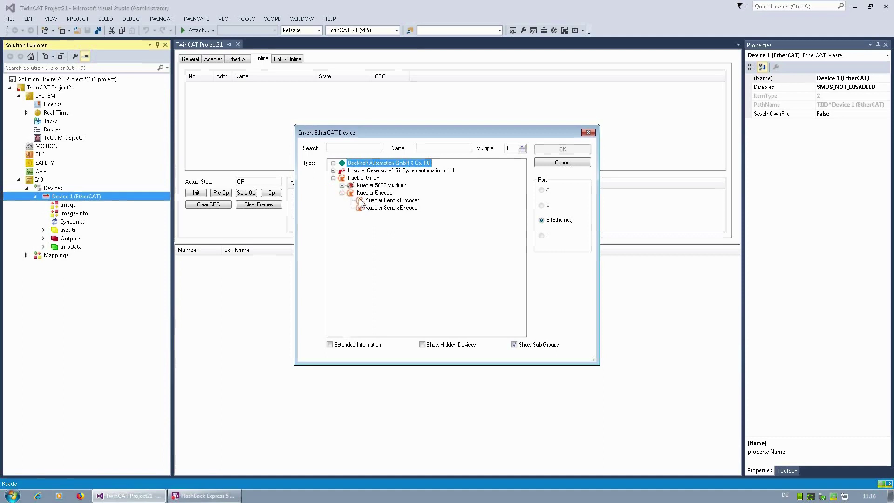
{"action": "left_click", "coordinate": [382, 201]}
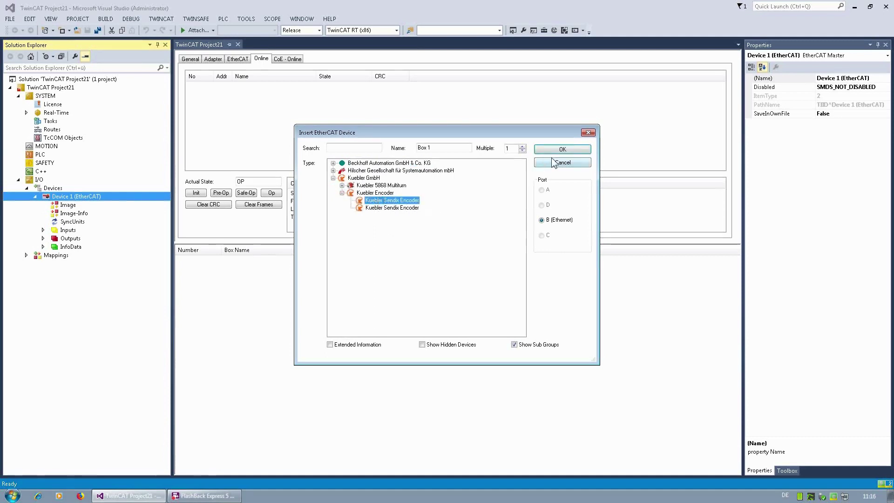
{"action": "left_click", "coordinate": [562, 150]}
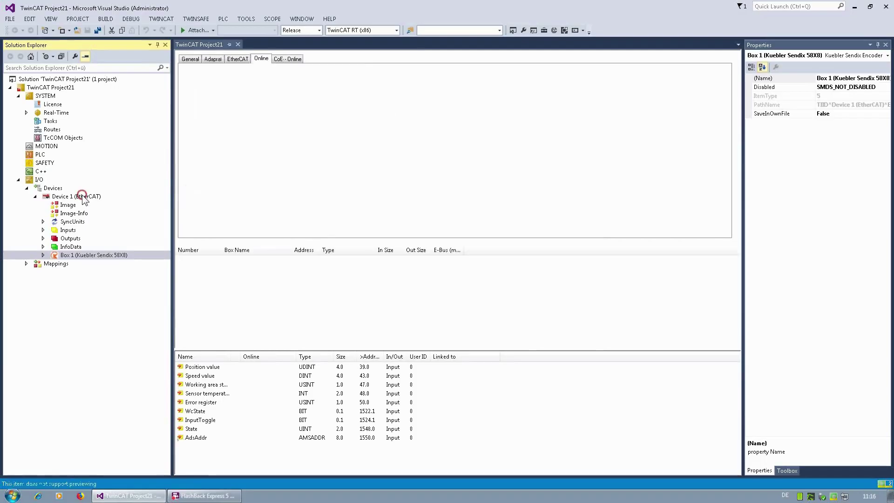
Step: Switch Device 1 (EtherCAT) to the Init state and assign it the Local Area Connection TwinCAT-Intel PCI Ethernet adapter
{"action": "left_click", "coordinate": [83, 196]}
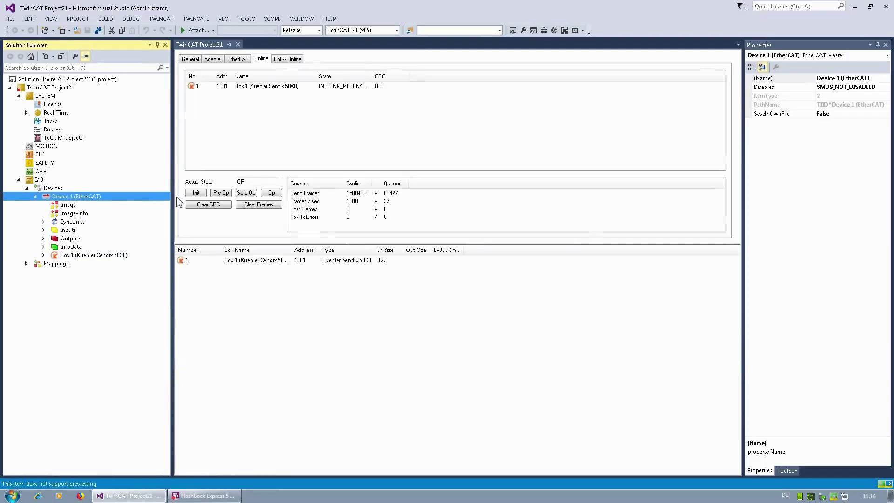
{"action": "left_click", "coordinate": [196, 193]}
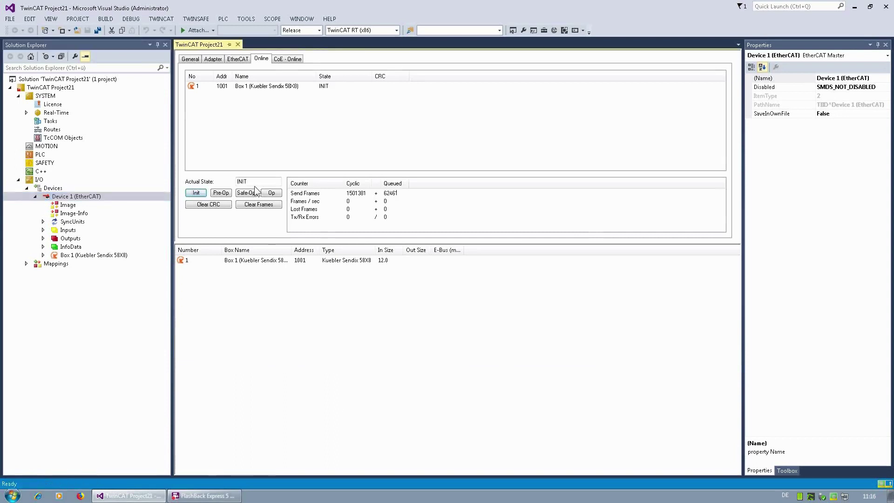
{"action": "left_click", "coordinate": [192, 61]}
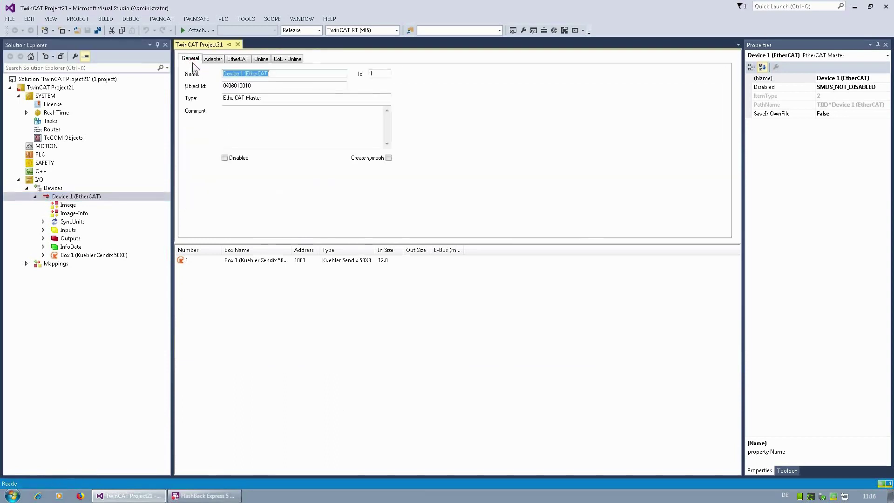
{"action": "left_click", "coordinate": [211, 60]}
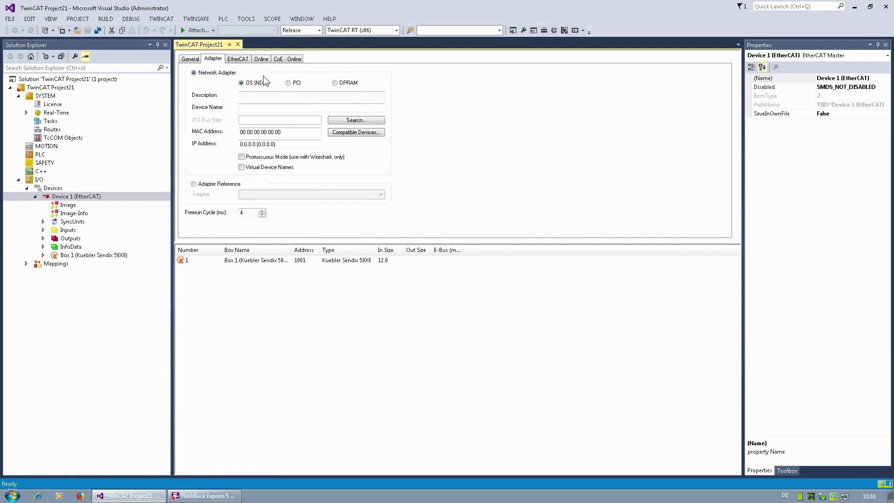
{"action": "left_click", "coordinate": [351, 121]}
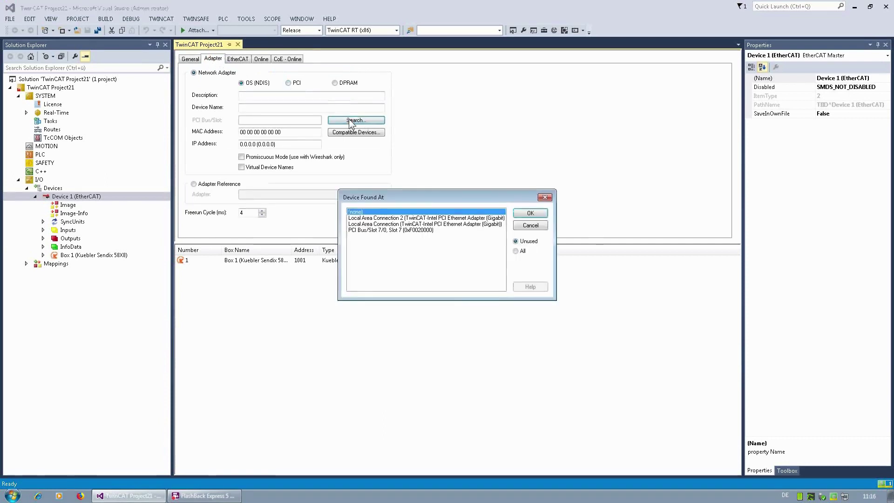
{"action": "left_click", "coordinate": [435, 224]}
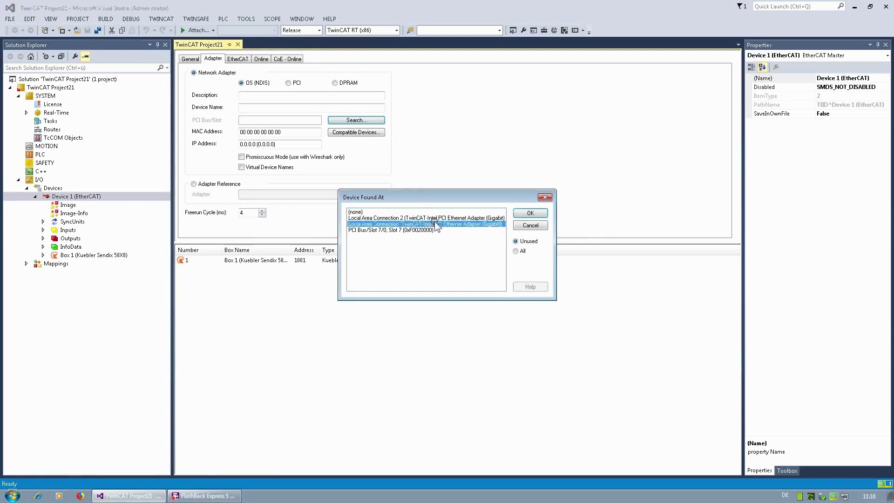
{"action": "left_click", "coordinate": [530, 212]}
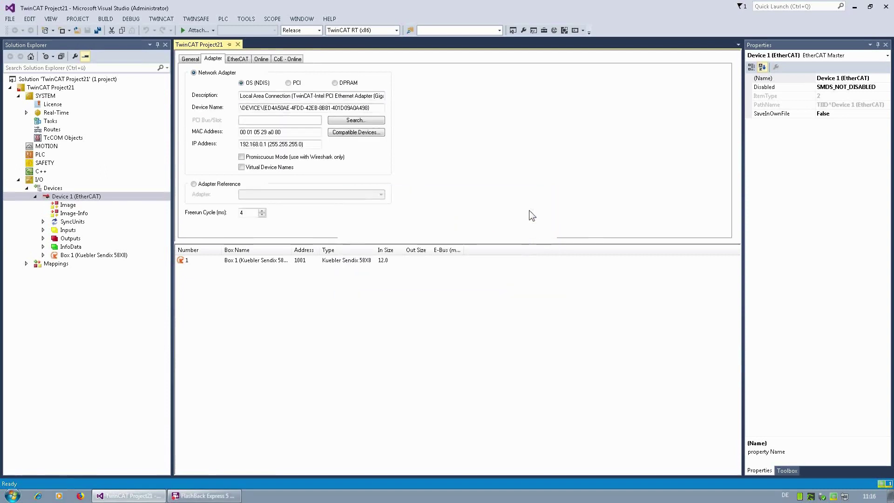
Step: Check which compatible Ethernet adapters are installed as realtime-capable TwinCAT devices
{"action": "left_click", "coordinate": [366, 135]}
{"action": "left_click", "coordinate": [380, 169]}
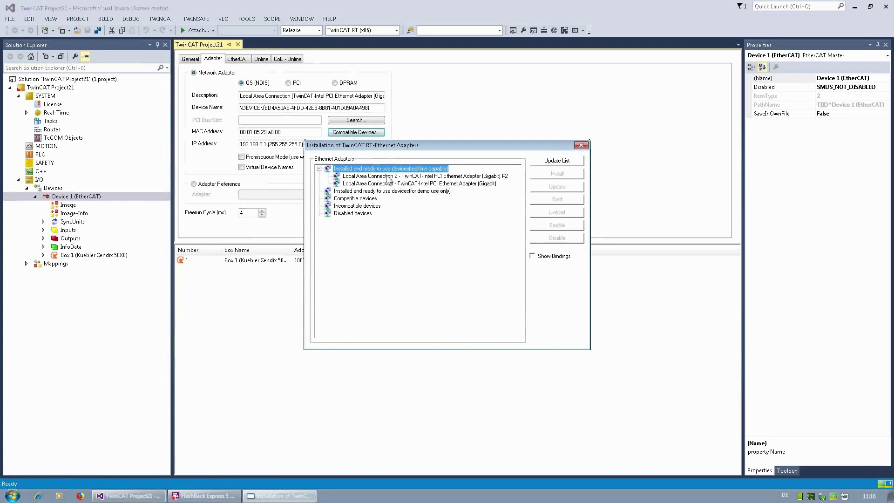
{"action": "left_click", "coordinate": [387, 177]}
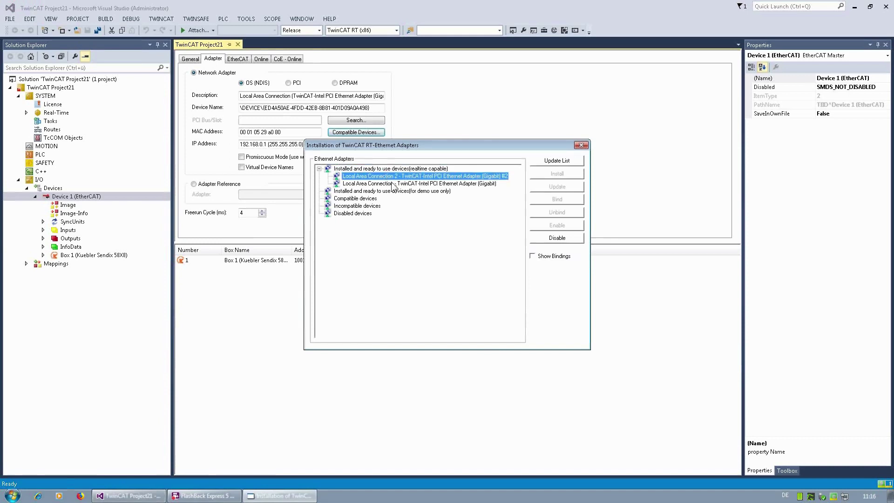
{"action": "left_click", "coordinate": [392, 183]}
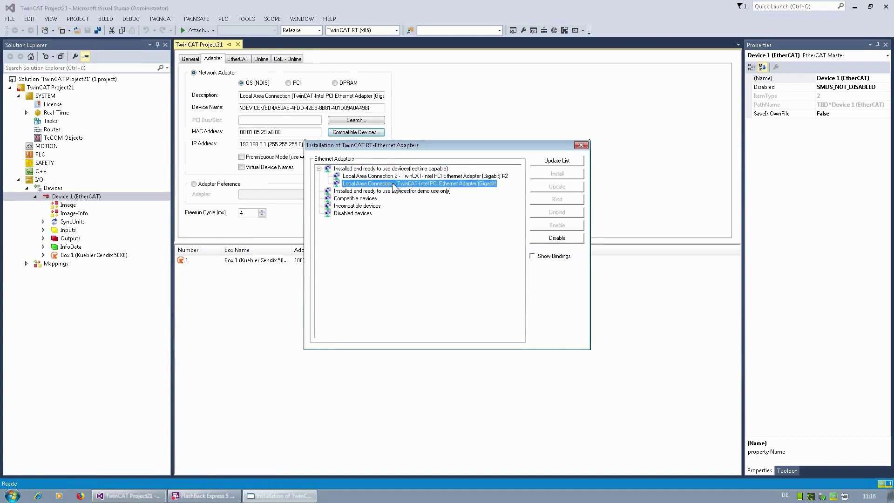
{"action": "left_click", "coordinate": [395, 177]}
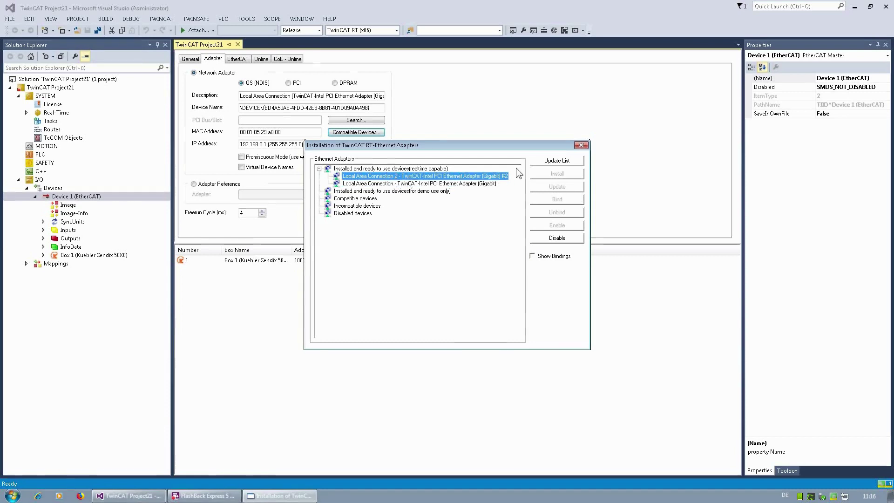
{"action": "left_click", "coordinate": [579, 146]}
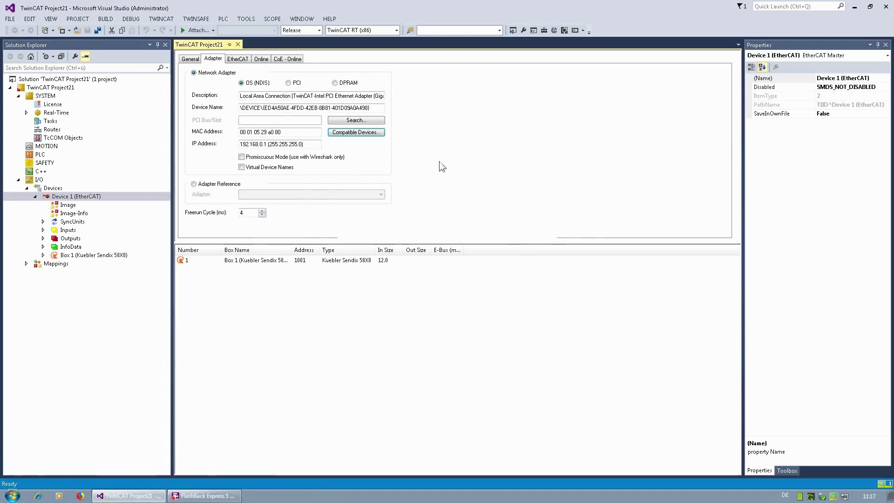
Step: Choose 500 µs as the base time of CPU 0 in the real-time settings
{"action": "left_click", "coordinate": [55, 114]}
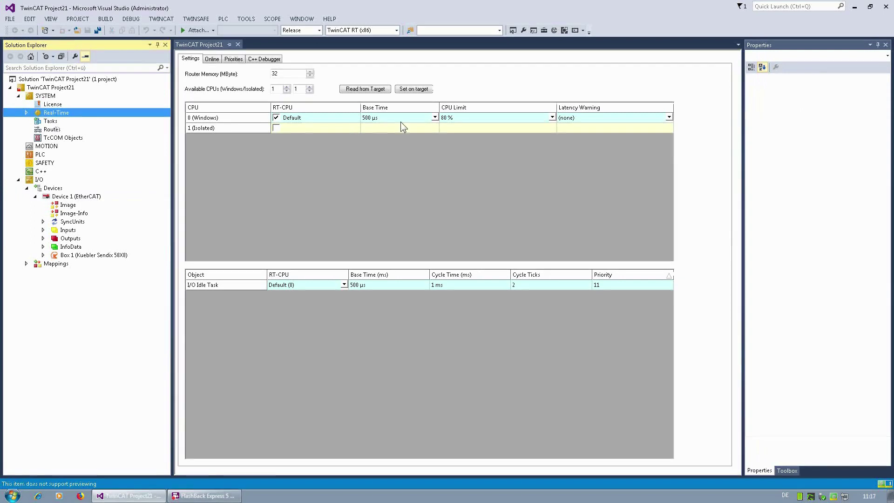
{"action": "left_click", "coordinate": [434, 119]}
{"action": "left_click", "coordinate": [434, 118]}
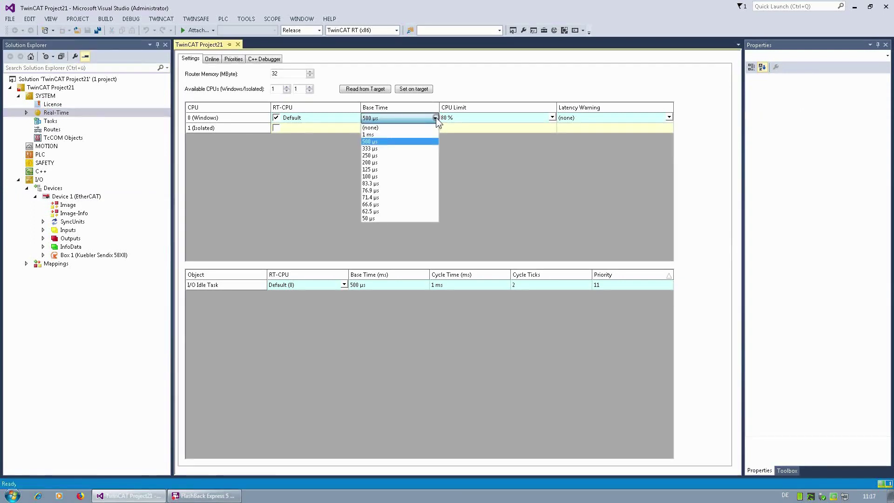
{"action": "left_click", "coordinate": [371, 142]}
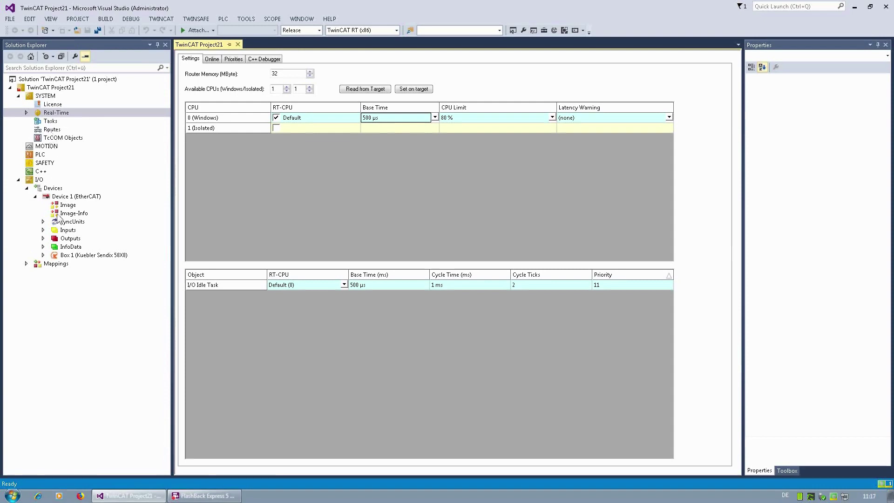
Step: Set the operation mode of Box 1 (Kuebler Sendix 58X8) to Distributed Clocks
{"action": "left_click", "coordinate": [76, 256]}
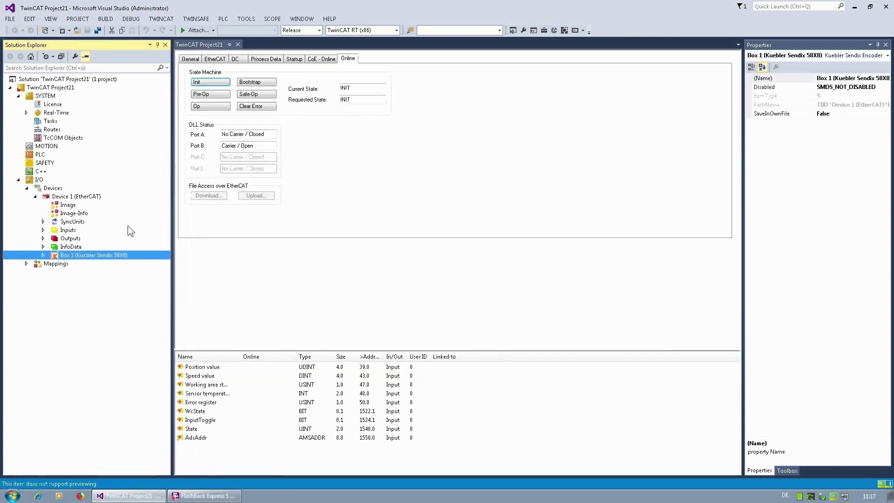
{"action": "left_click", "coordinate": [242, 58]}
{"action": "left_click", "coordinate": [301, 73]}
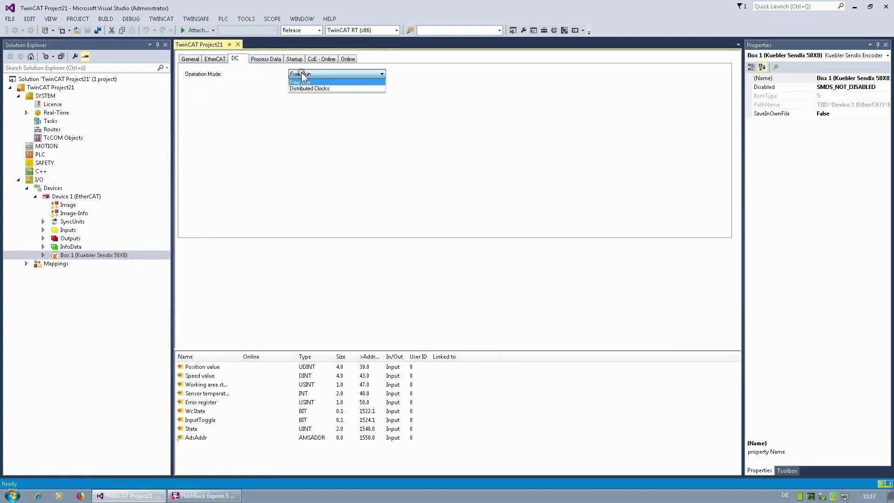
{"action": "left_click", "coordinate": [342, 89]}
Step: Set the encoder's SYNC 0 cycle time to the sync unit cycle divided by 8 in the advanced distributed clock settings
{"action": "left_click", "coordinate": [346, 88]}
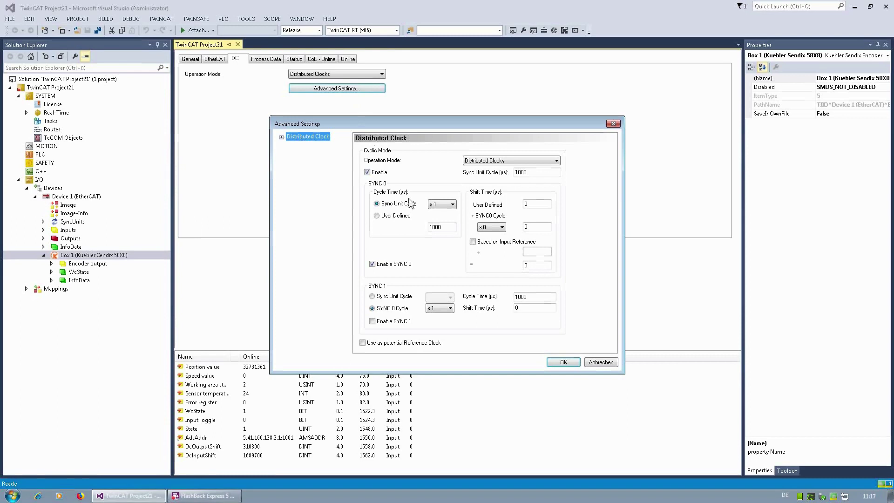
{"action": "left_click", "coordinate": [442, 206]}
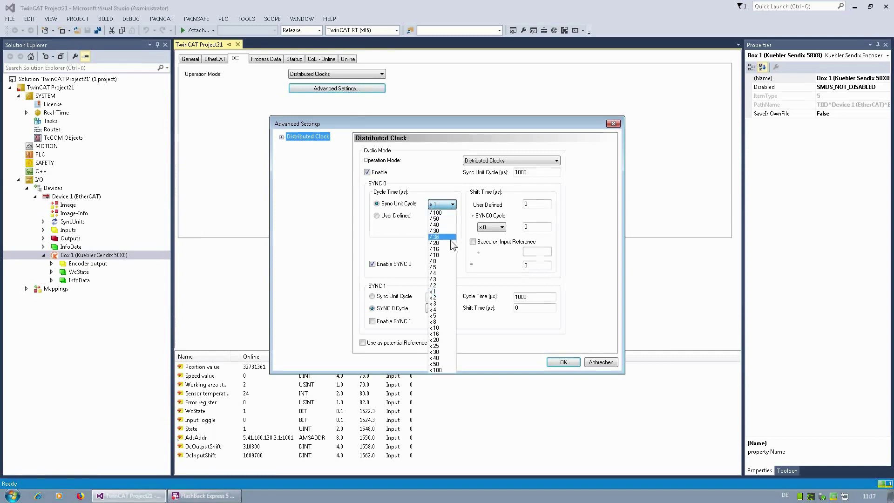
{"action": "left_click", "coordinate": [446, 259]}
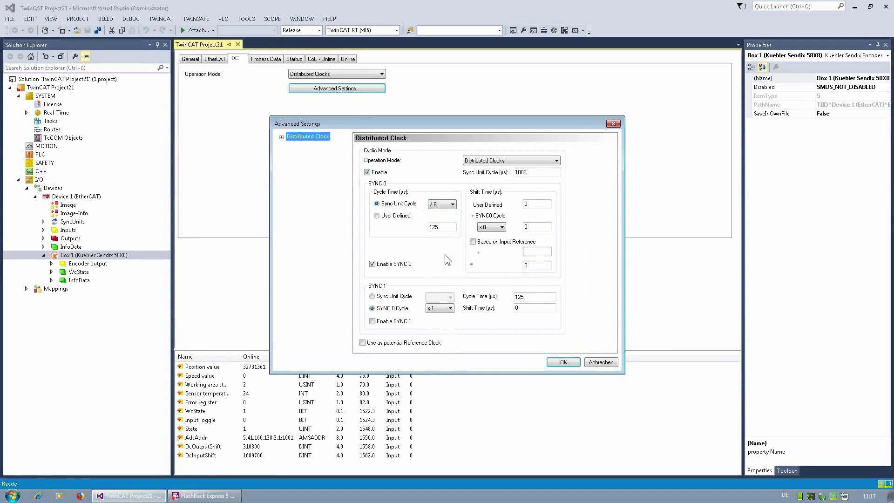
{"action": "left_click", "coordinate": [561, 363]}
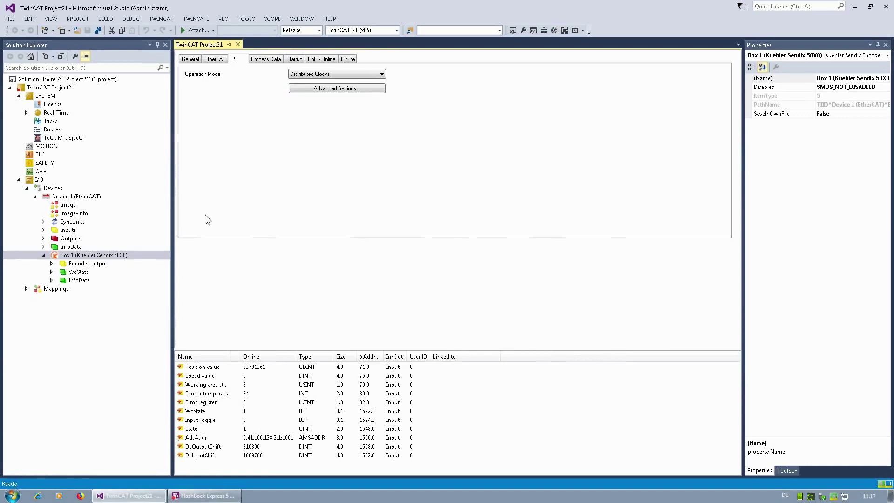
Step: Add a TwinCAT Task With Image named Task 2 and set its cycle ticks to 2 (1.000 ms)
{"action": "left_click", "coordinate": [50, 122]}
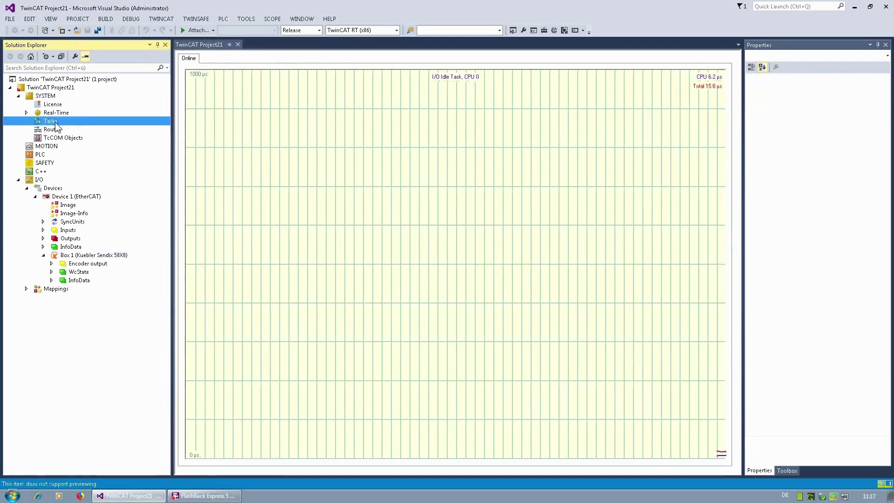
{"action": "key", "text": "Insert"}
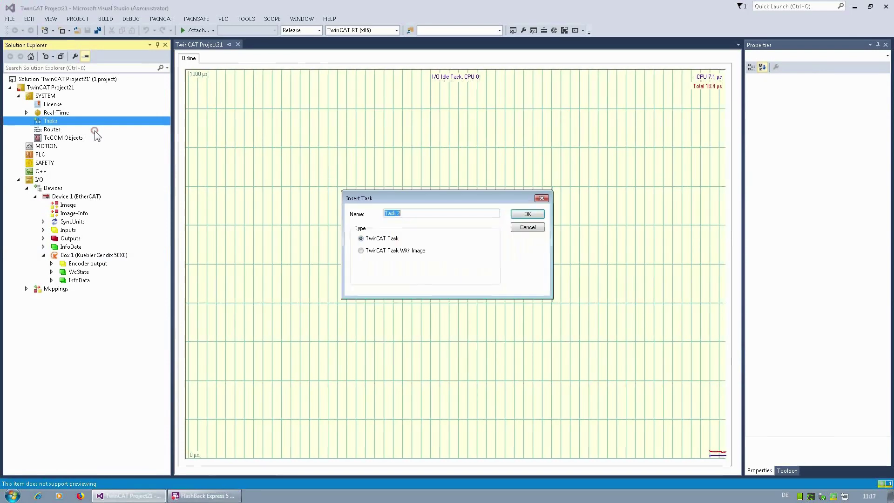
{"action": "left_click", "coordinate": [362, 251]}
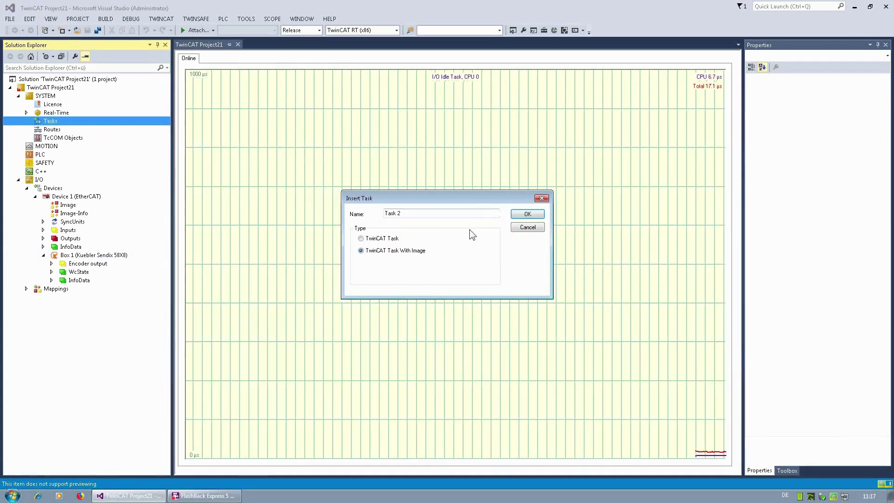
{"action": "left_click", "coordinate": [516, 215]}
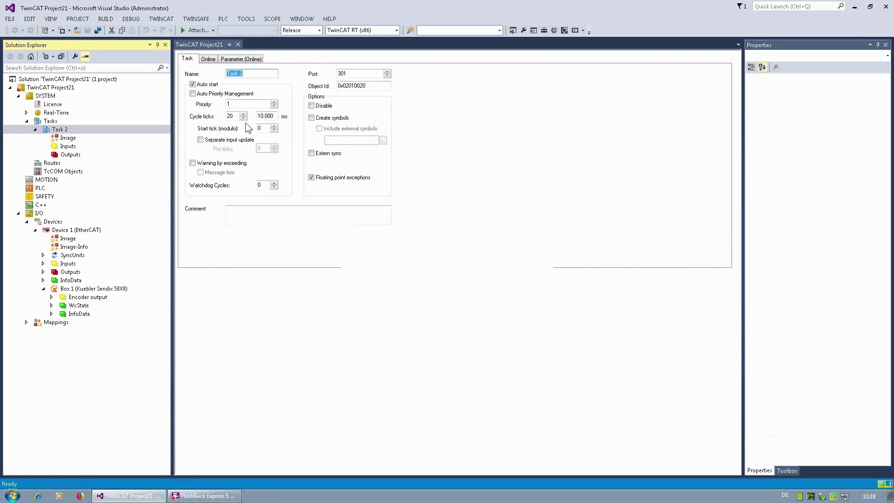
{"action": "left_click", "coordinate": [235, 116]}
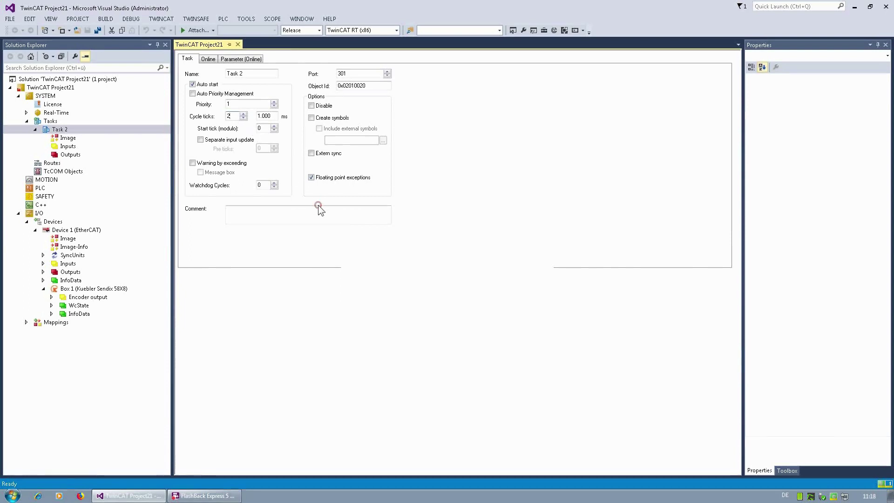
Step: Insert a variable of data type DINT into the inputs of Task 2
{"action": "left_click", "coordinate": [67, 147]}
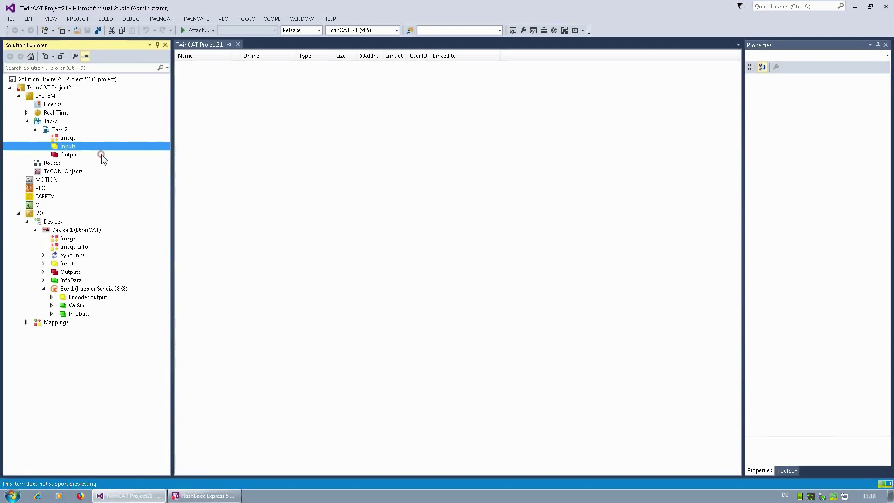
{"action": "key", "text": "Insert"}
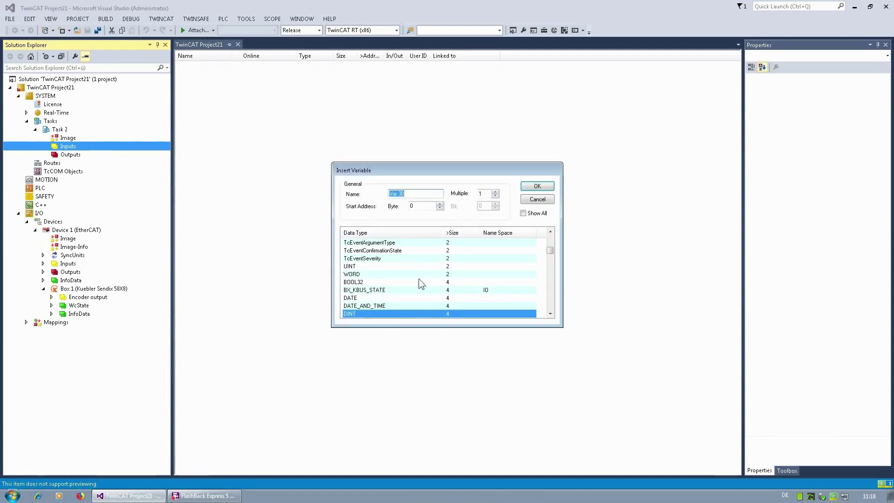
{"action": "left_click", "coordinate": [370, 274]}
{"action": "scroll", "coordinate": [371, 289], "scroll_direction": "down", "scroll_amount": 1}
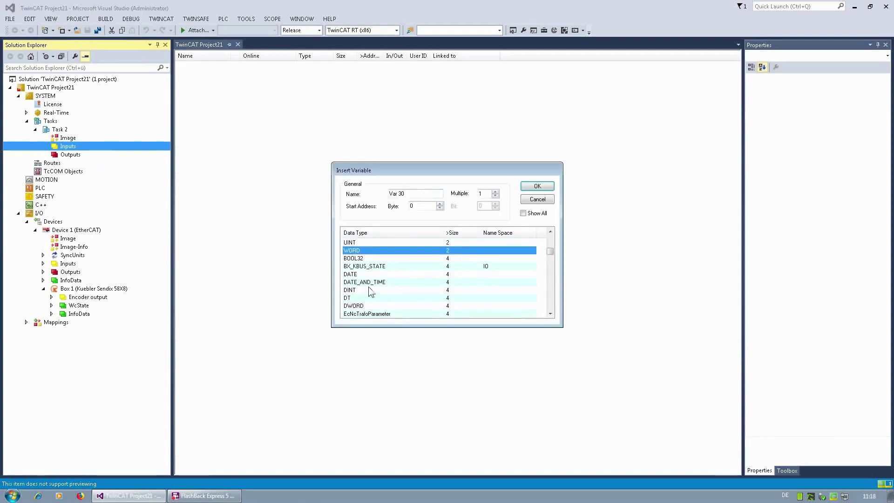
{"action": "left_click", "coordinate": [353, 291]}
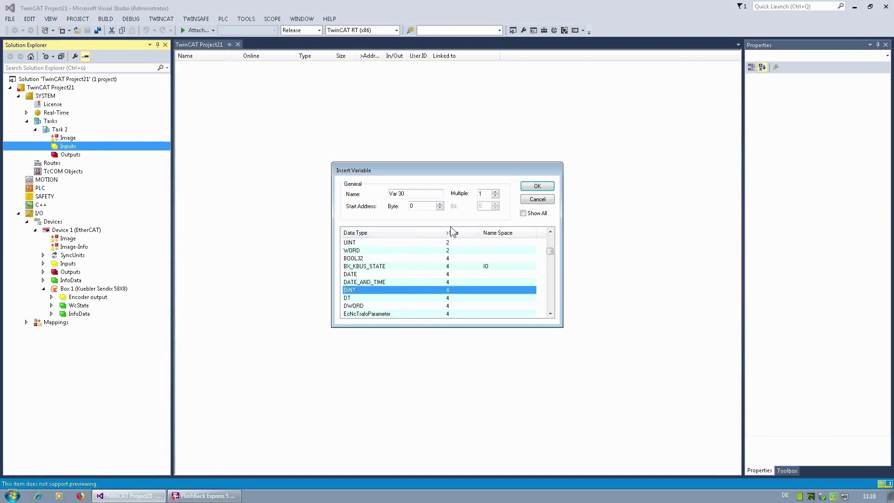
{"action": "left_click", "coordinate": [542, 187]}
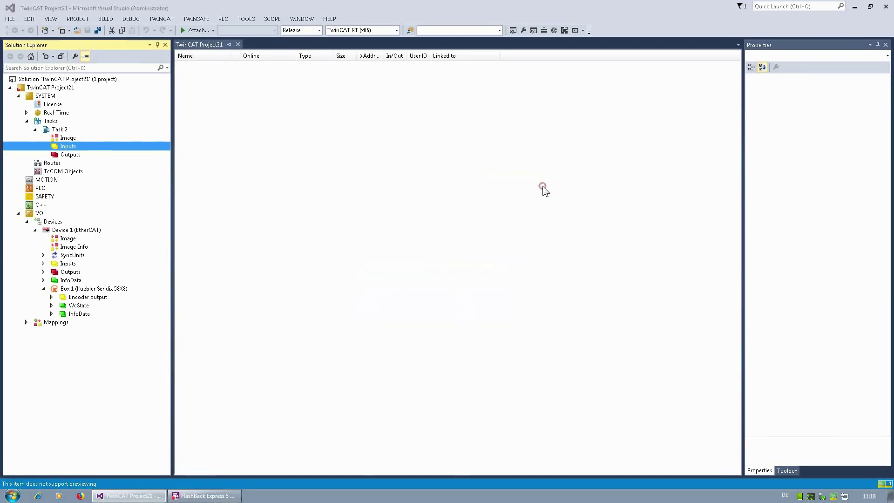
Step: Link the task input Var 30 to the encoder's Position value and check the link from the encoder output side
{"action": "left_click", "coordinate": [256, 84]}
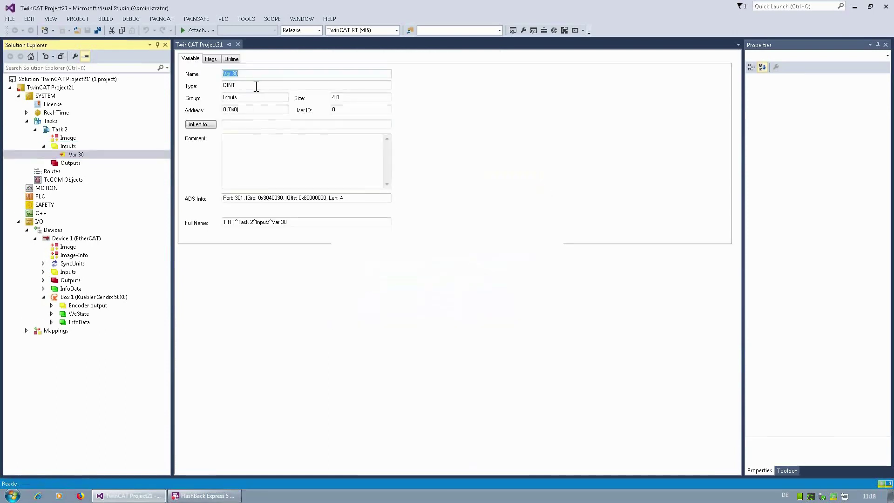
{"action": "left_click", "coordinate": [348, 97]}
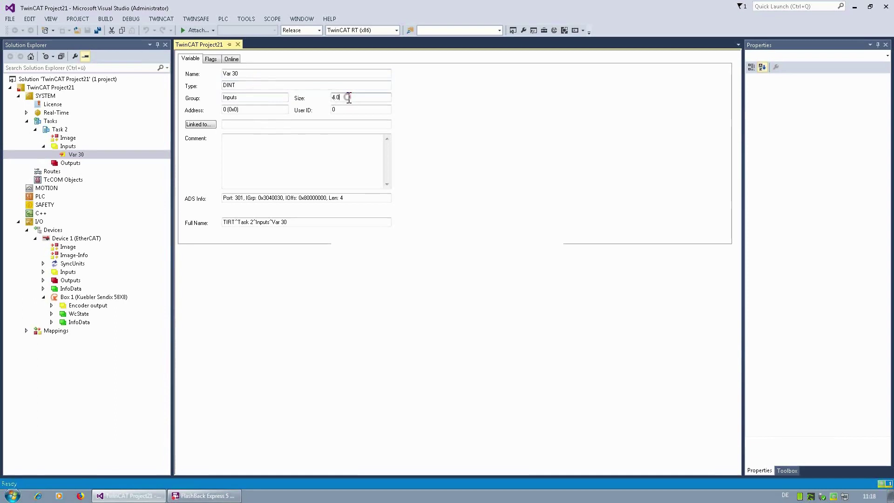
{"action": "left_click", "coordinate": [196, 125]}
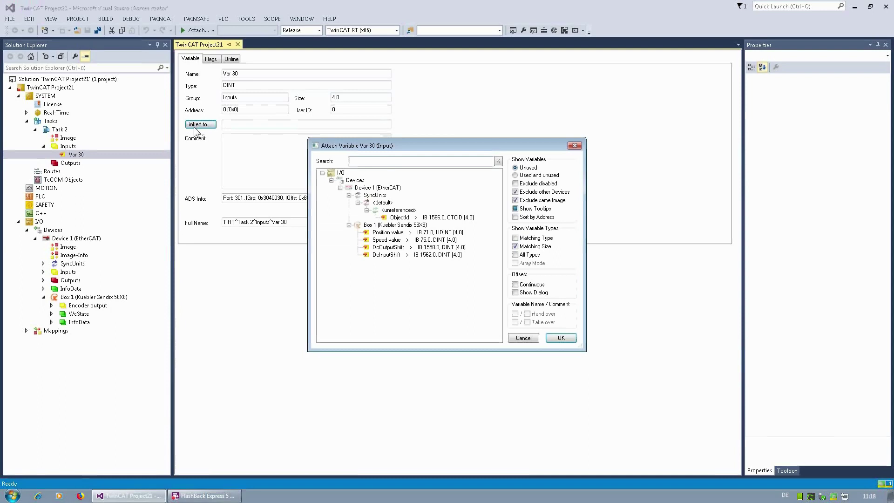
{"action": "left_click", "coordinate": [395, 233]}
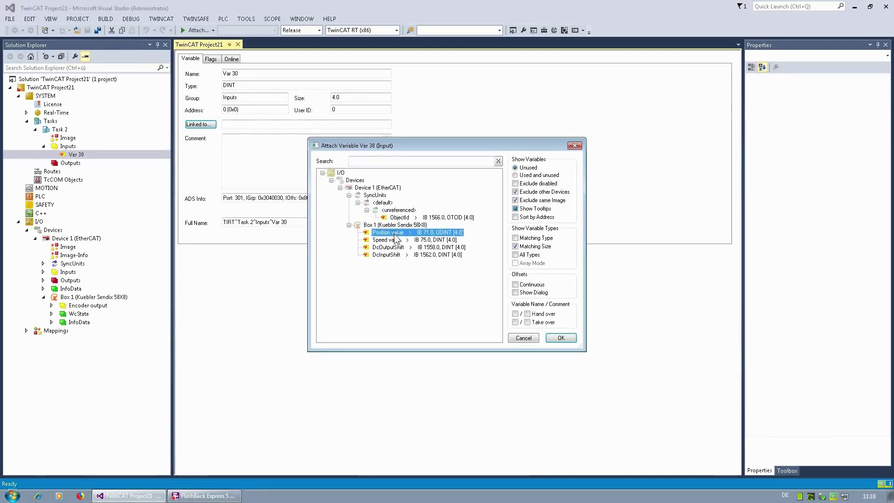
{"action": "left_click", "coordinate": [560, 338]}
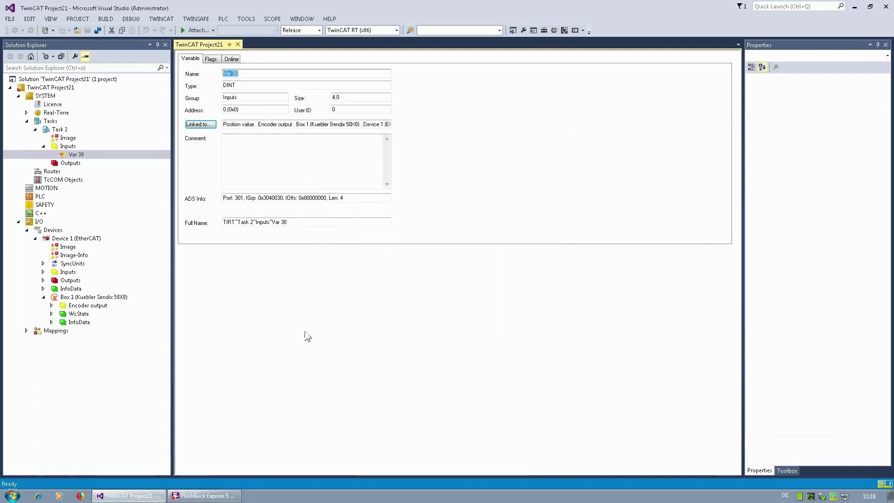
{"action": "left_click", "coordinate": [51, 306]}
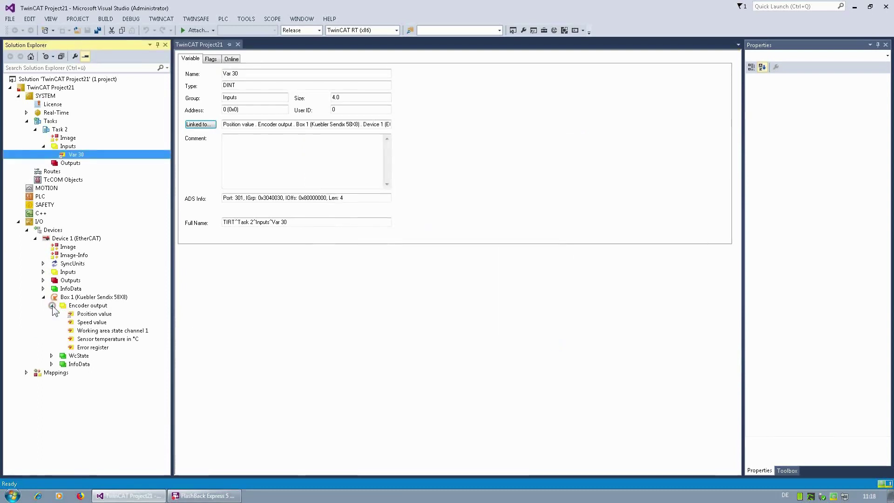
{"action": "left_click", "coordinate": [95, 314]}
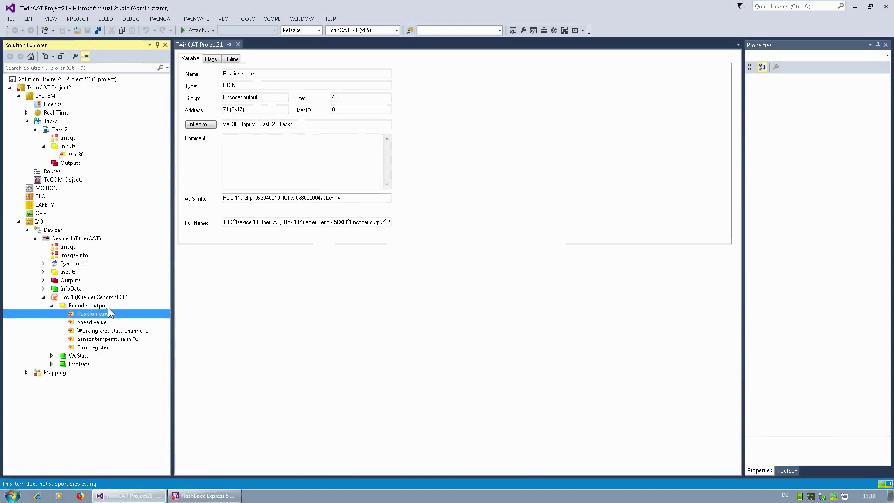
Step: Activate the configuration for the project with Box 1 and restart the TwinCAT system in Run Mode
{"action": "left_click", "coordinate": [115, 298]}
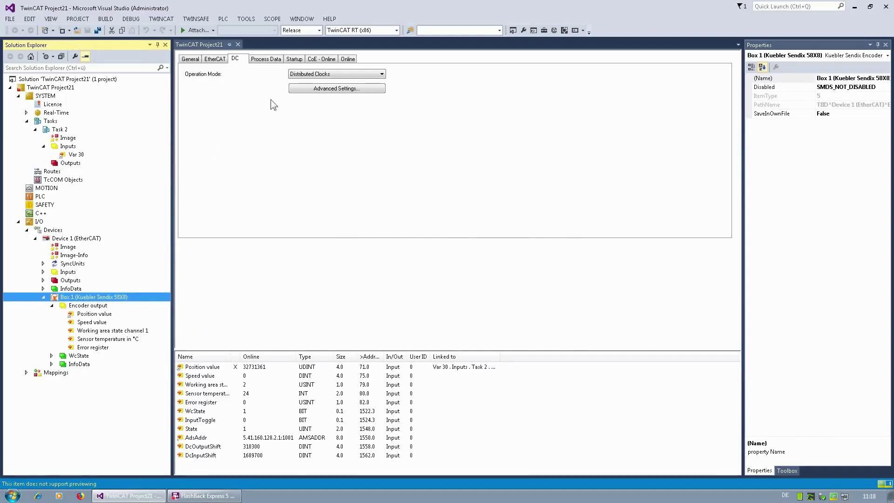
{"action": "left_click", "coordinate": [175, 30]}
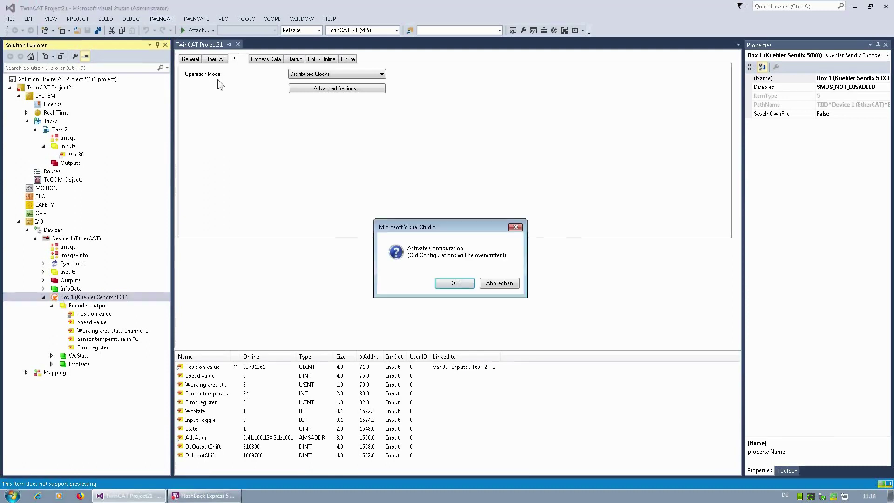
{"action": "left_click", "coordinate": [456, 282]}
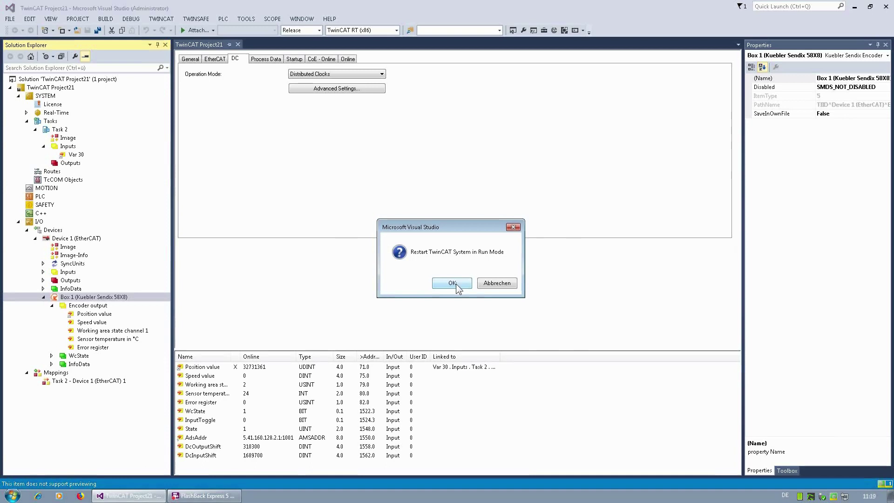
{"action": "left_click", "coordinate": [457, 288]}
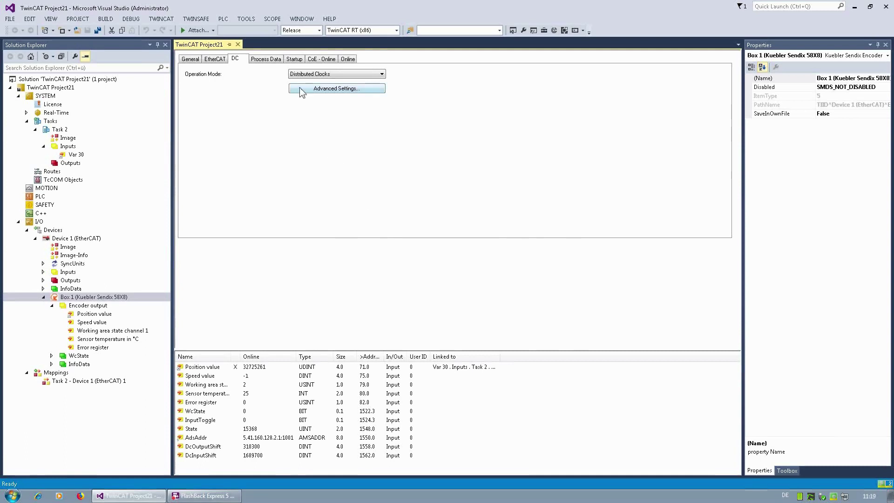
Step: Review the process data, startup entries and CoE online object list of Box 1 (Kuebler Sendix 58X8)
{"action": "left_click", "coordinate": [275, 59]}
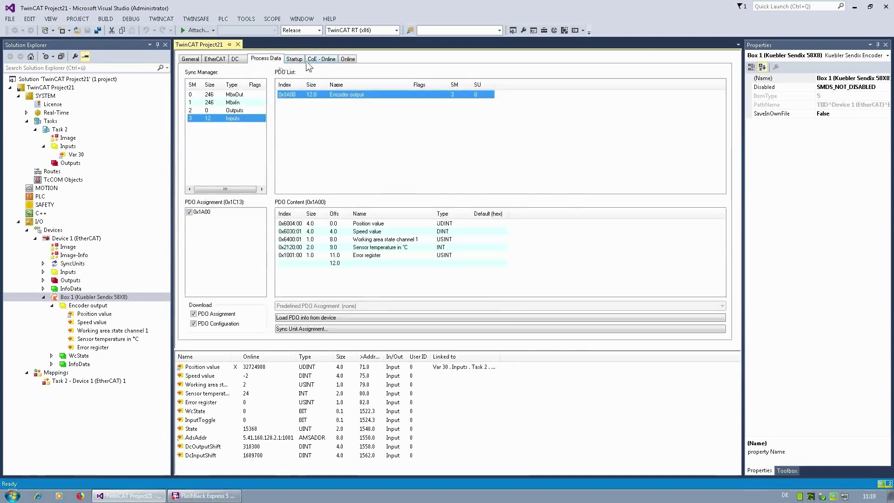
{"action": "left_click", "coordinate": [298, 60]}
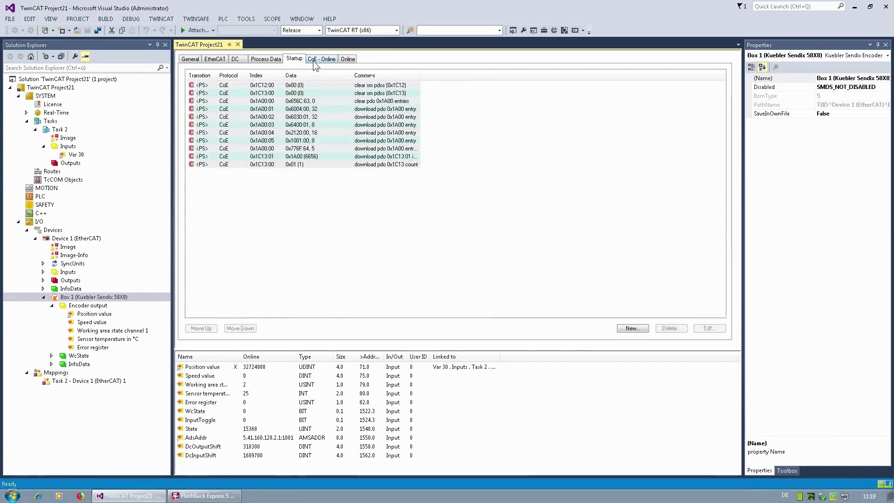
{"action": "left_click", "coordinate": [313, 60]}
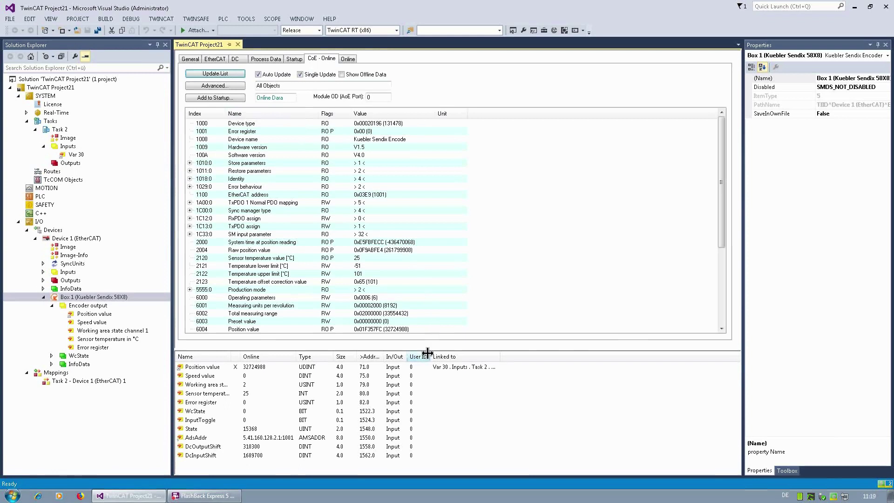
{"action": "left_click_drag", "start_coordinate": [429, 349], "coordinate": [440, 433]}
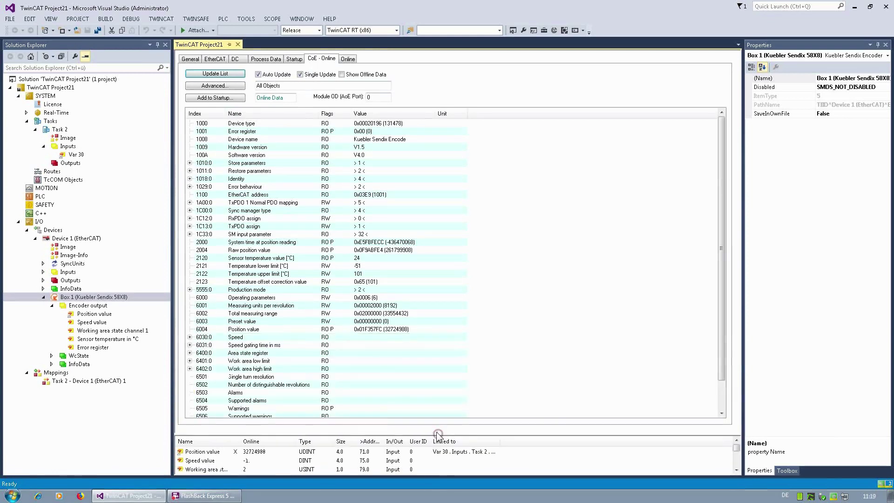
{"action": "scroll", "coordinate": [464, 326], "scroll_direction": "down", "scroll_amount": 2}
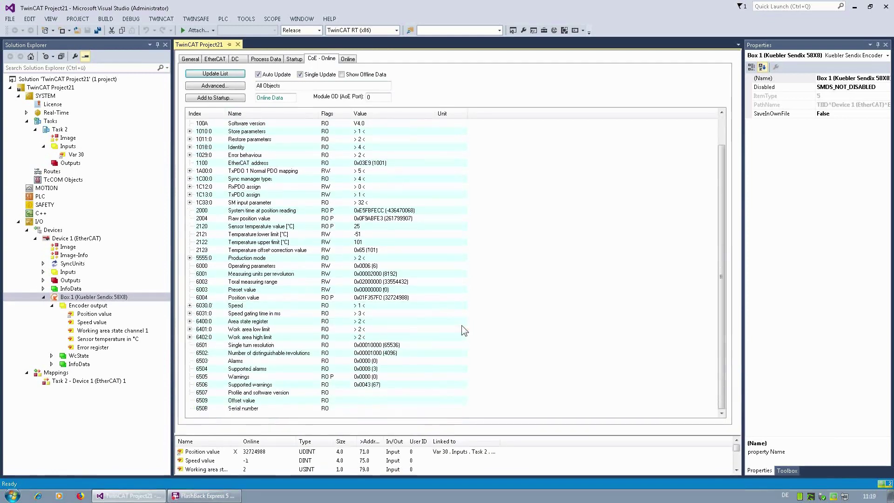
{"action": "scroll", "coordinate": [464, 331], "scroll_direction": "up", "scroll_amount": 2}
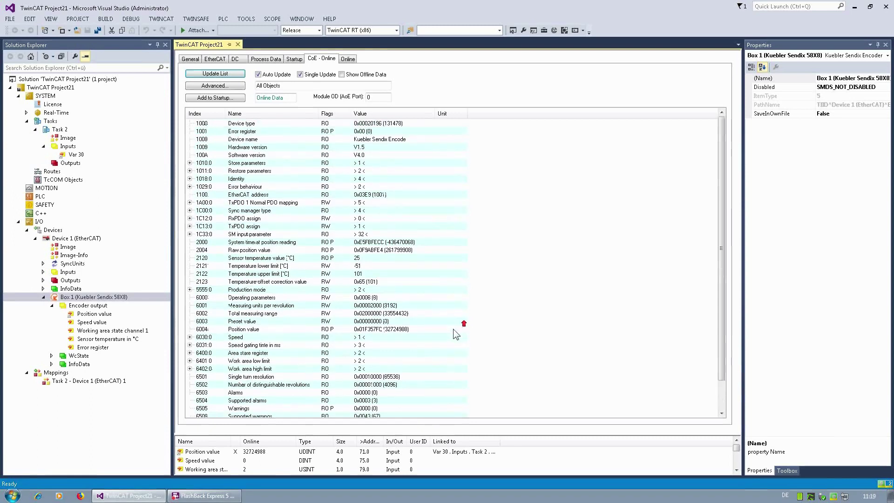
Step: Examine the CoE objects Raw position value (2004) and Position value (6004), and the encoder's online Position value variable
{"action": "left_click", "coordinate": [268, 251]}
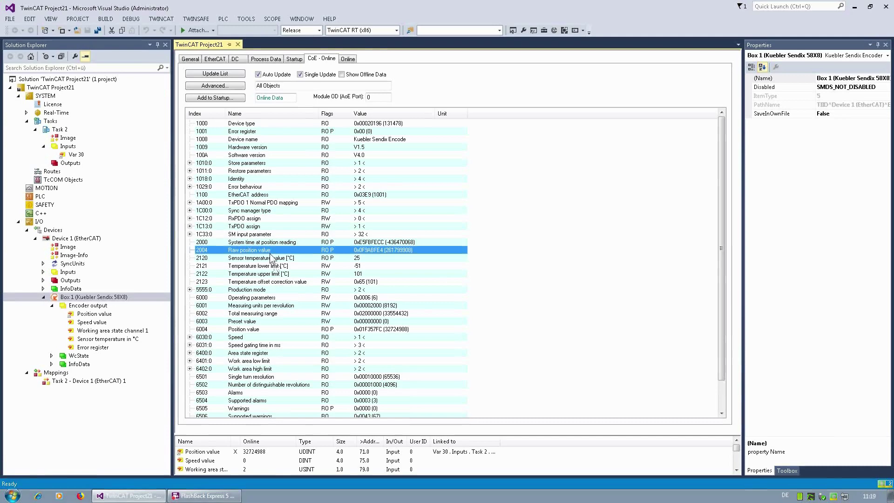
{"action": "left_click", "coordinate": [264, 329]}
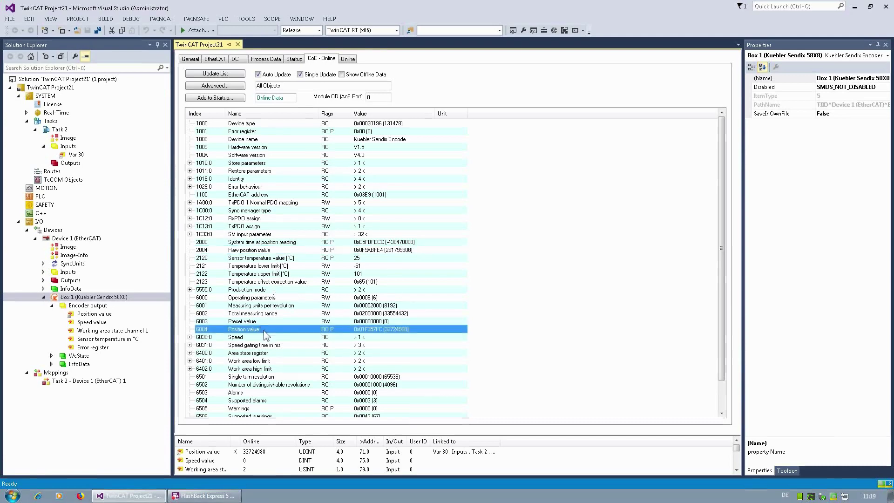
{"action": "left_click_drag", "start_coordinate": [328, 433], "coordinate": [326, 280]}
{"action": "left_click", "coordinate": [251, 298]}
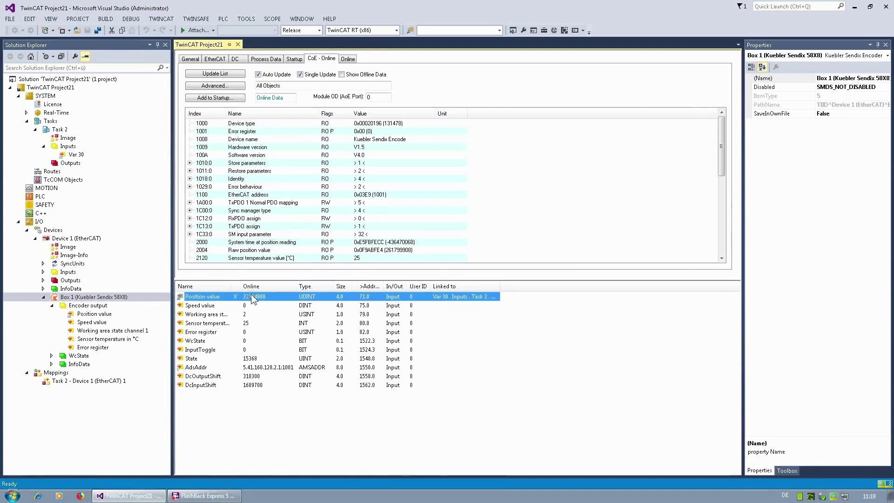
Step: Request the Op state followed by the Pre-Op state in the encoder's EtherCAT state machine
{"action": "left_click", "coordinate": [349, 59]}
{"action": "left_click", "coordinate": [225, 106]}
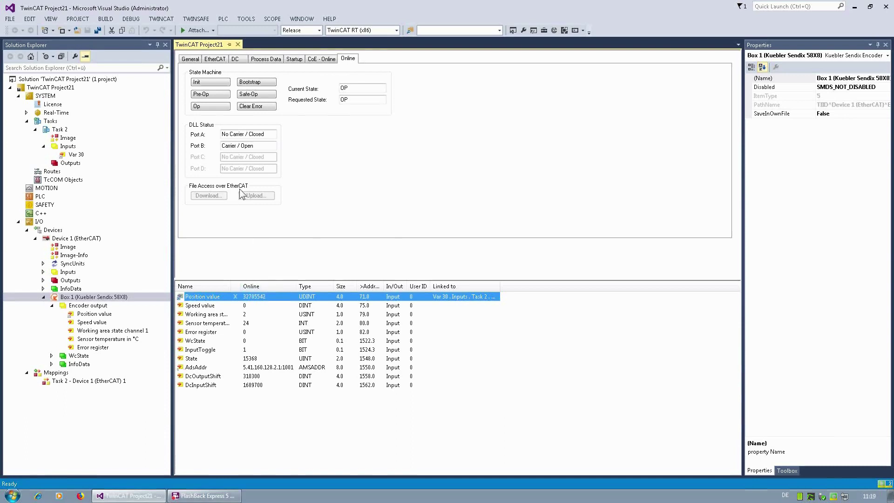
{"action": "left_click", "coordinate": [219, 95]}
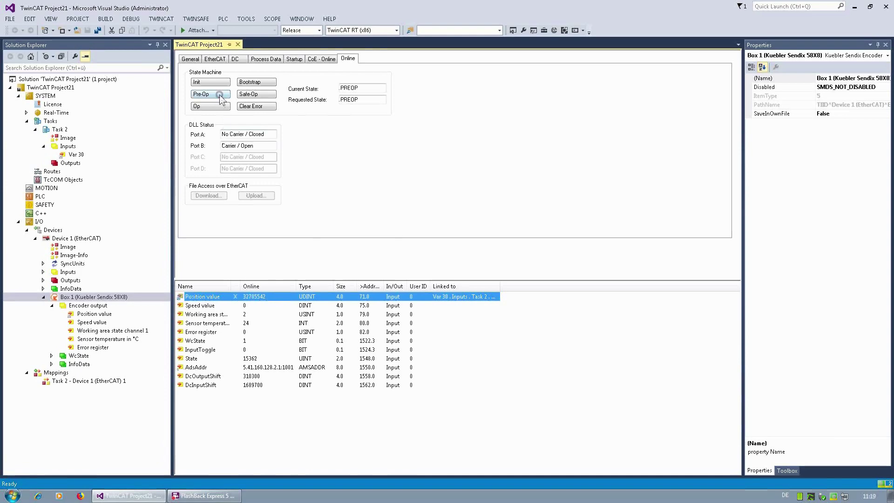